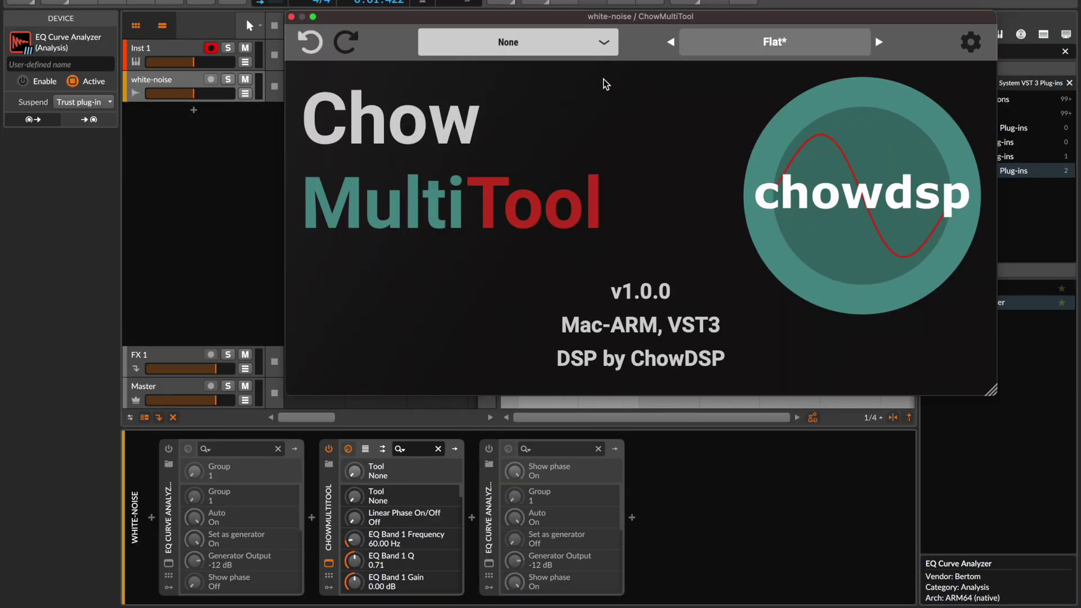
Step: Pick EQ from the tool dropdown and turn on the graph's pencil draw mode
{"action": "left_click", "coordinate": [600, 44]}
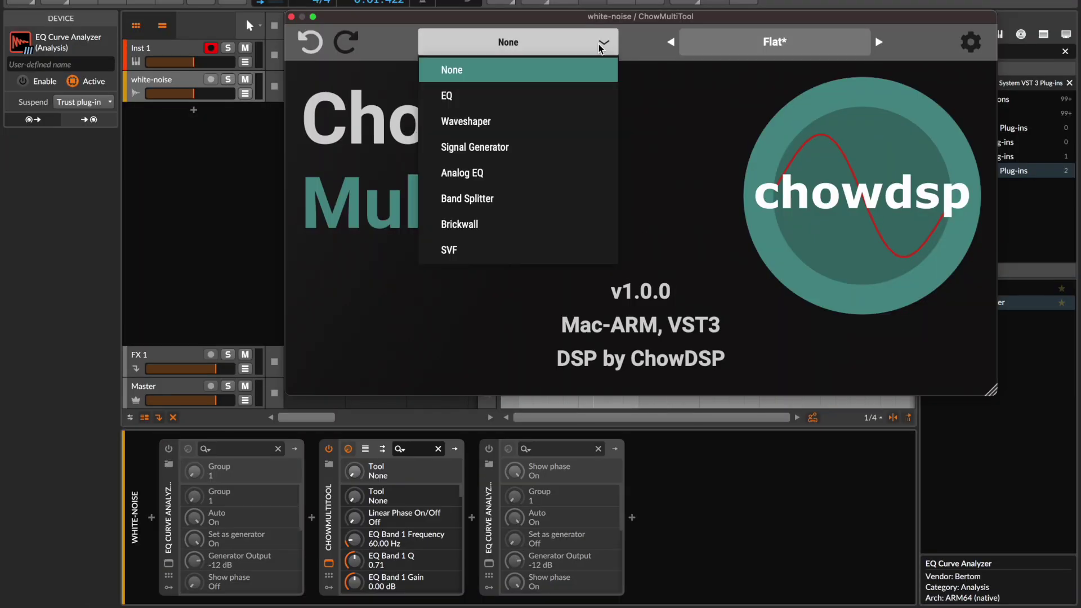
{"action": "left_click", "coordinate": [574, 102]}
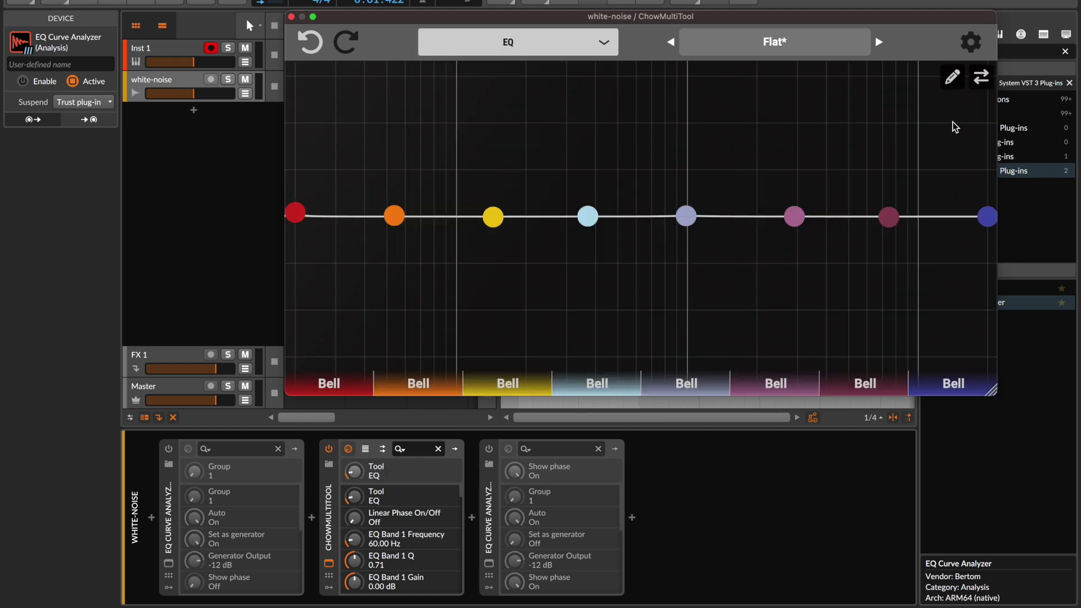
{"action": "left_click", "coordinate": [953, 79]}
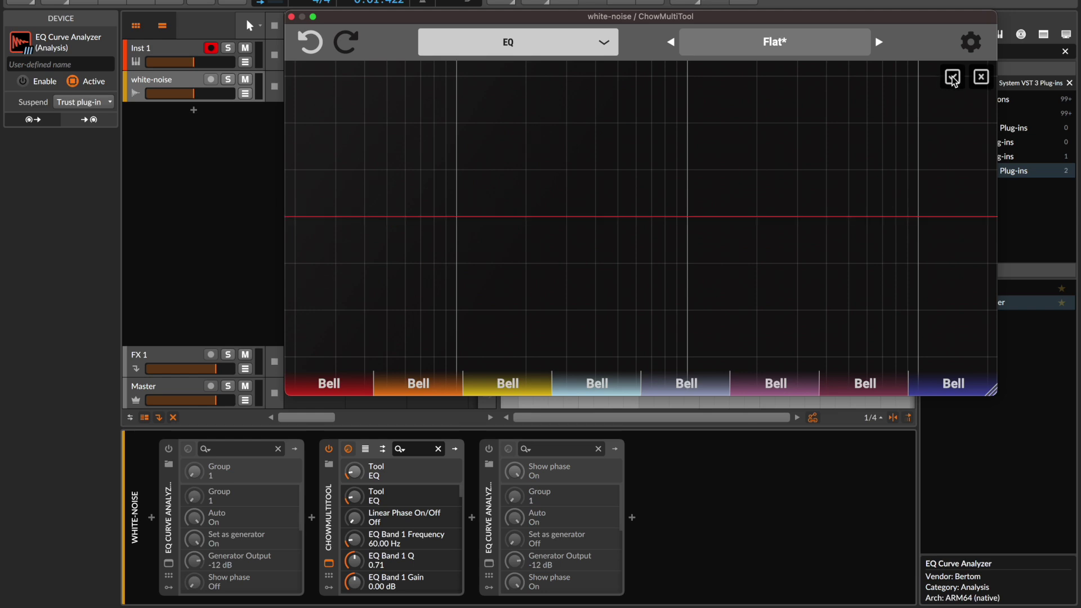
{"action": "left_click", "coordinate": [930, 93]}
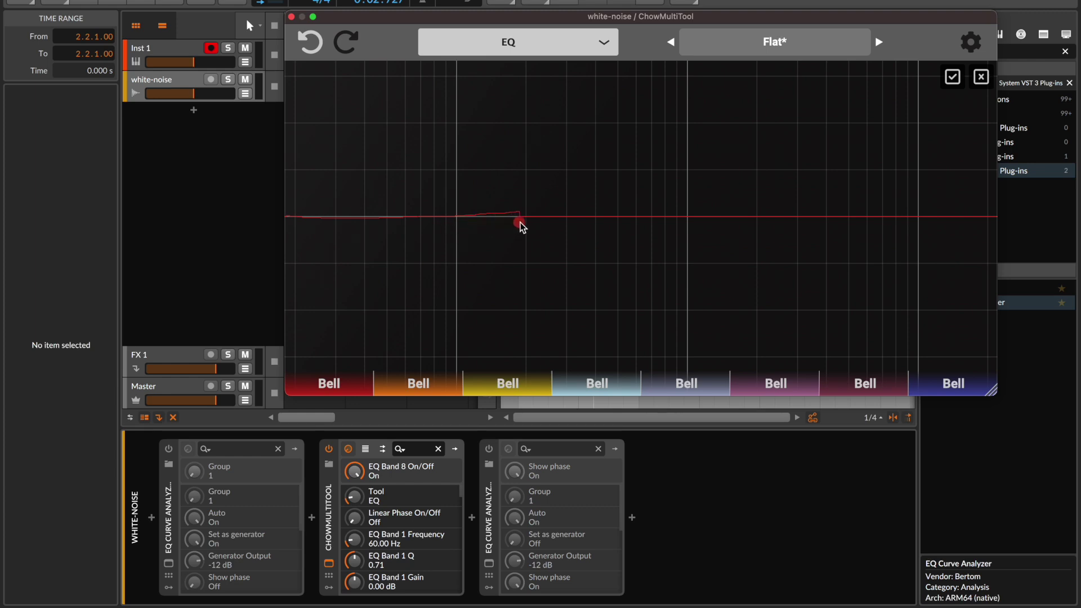
Step: Sketch a curve rising to a resonant peak near 1 kHz with a steep treble rolloff
{"action": "left_click_drag", "start_coordinate": [520, 223], "coordinate": [556, 221]}
{"action": "left_click_drag", "start_coordinate": [620, 181], "coordinate": [1003, 397]}
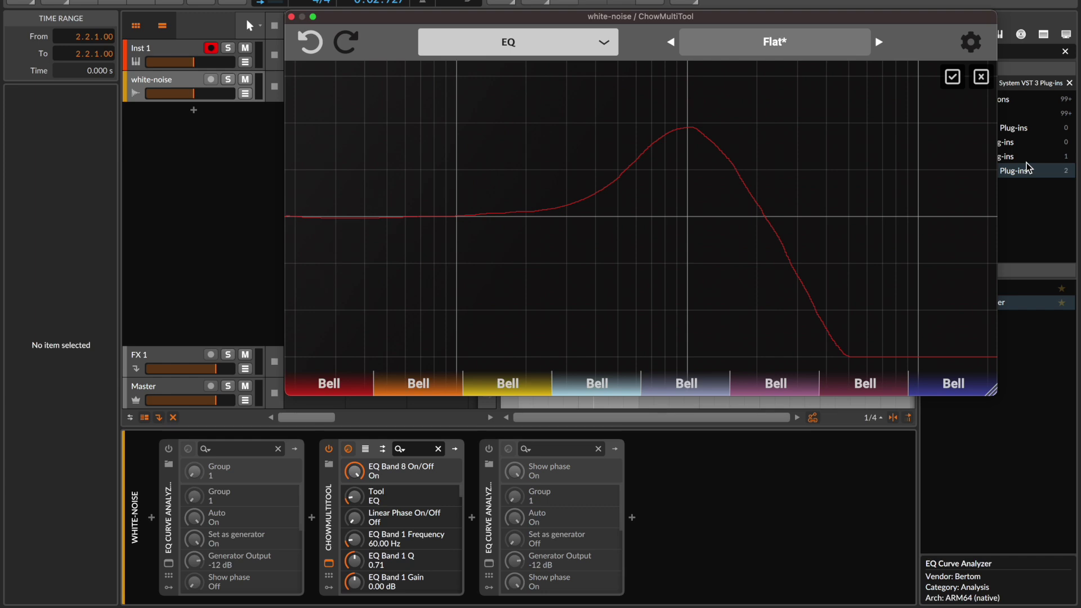
{"action": "left_click_drag", "start_coordinate": [986, 155], "coordinate": [959, 162]}
{"action": "left_click", "coordinate": [952, 77]}
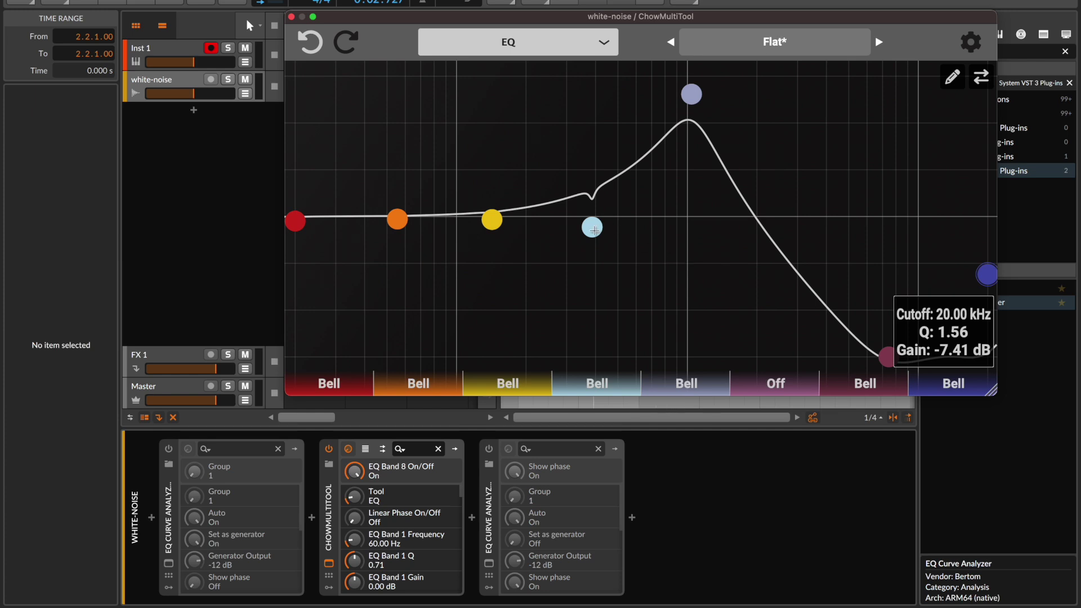
Step: Flatten band 4 to 0 dB and set band 5 to 1.03 kHz, +16.36 dB, Q 9.99
{"action": "left_click_drag", "start_coordinate": [593, 229], "coordinate": [594, 221]}
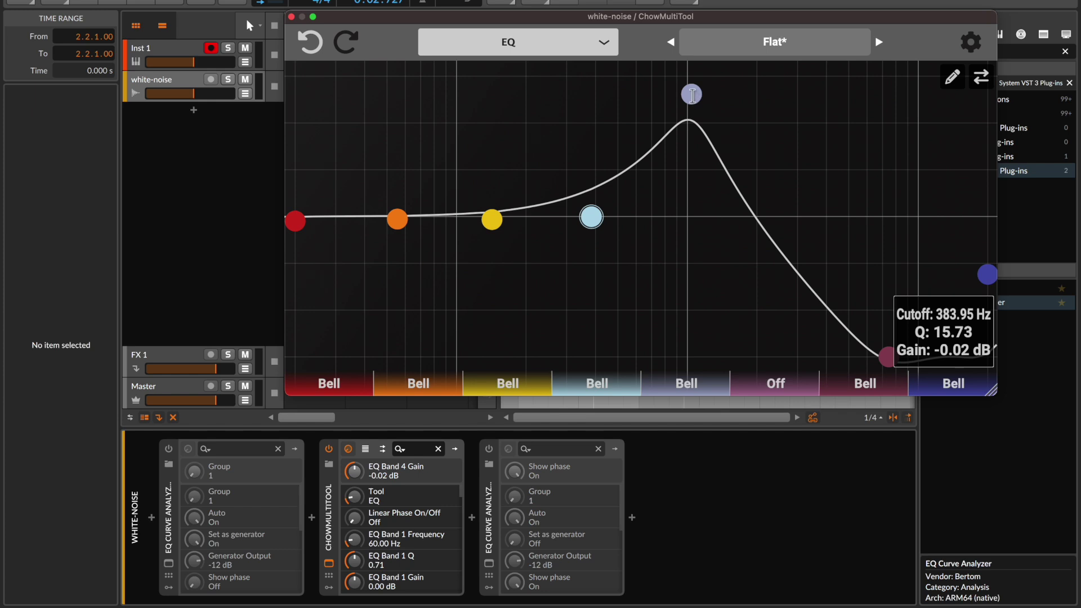
{"action": "left_click_drag", "start_coordinate": [692, 96], "coordinate": [690, 96]}
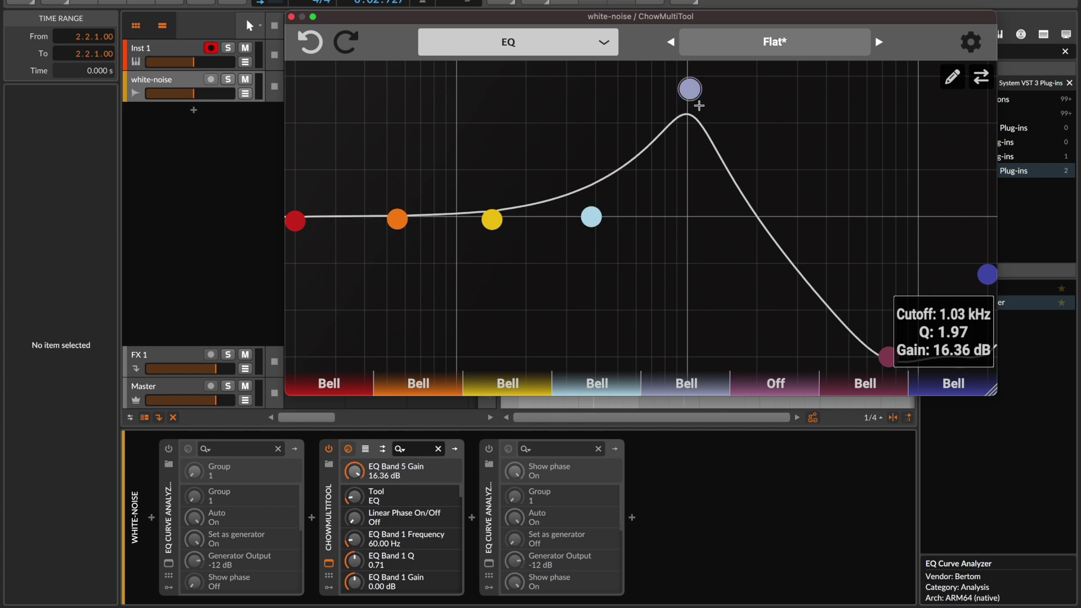
{"action": "scroll", "coordinate": [954, 313], "scroll_direction": "up", "scroll_amount": 8}
{"action": "scroll", "coordinate": [955, 313], "scroll_direction": "up", "scroll_amount": 10}
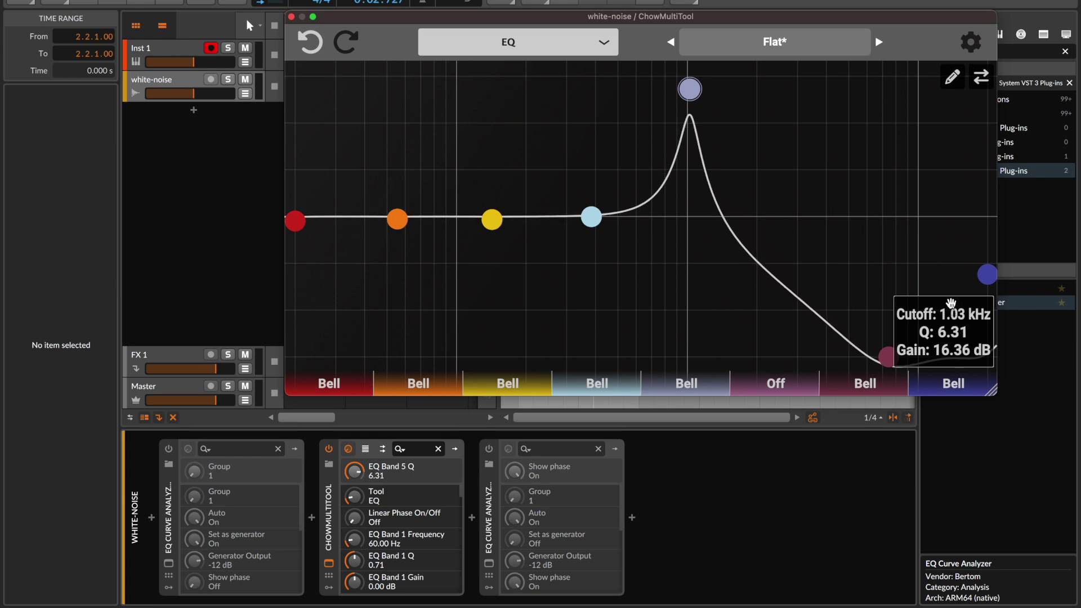
{"action": "scroll", "coordinate": [948, 295], "scroll_direction": "up", "scroll_amount": 5}
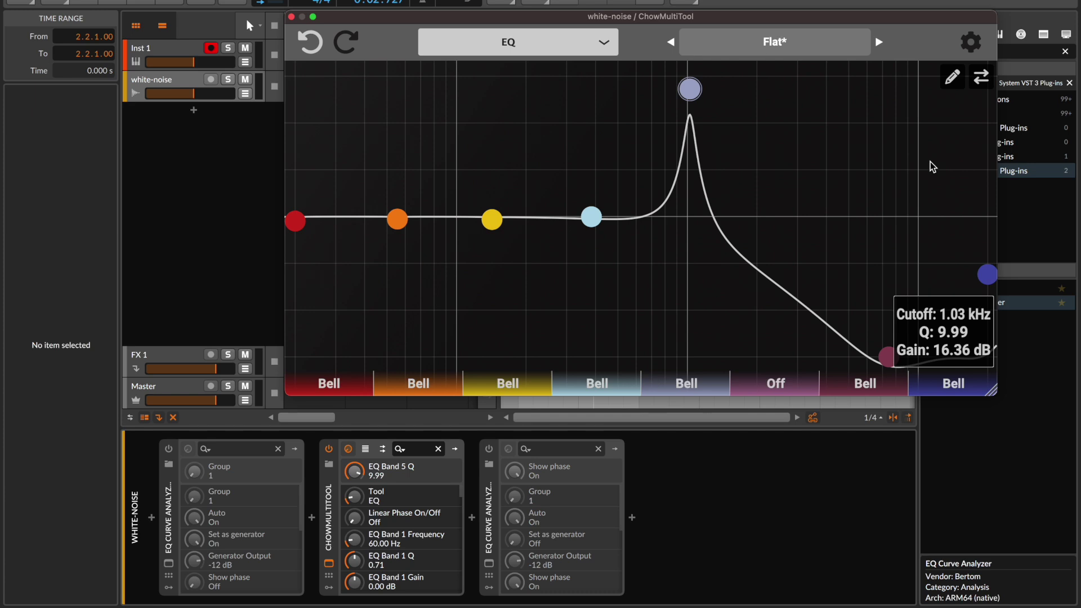
Step: Switch between draw mode and the band view, ending in draw mode with a low-frequency boost sketched
{"action": "left_click", "coordinate": [951, 77]}
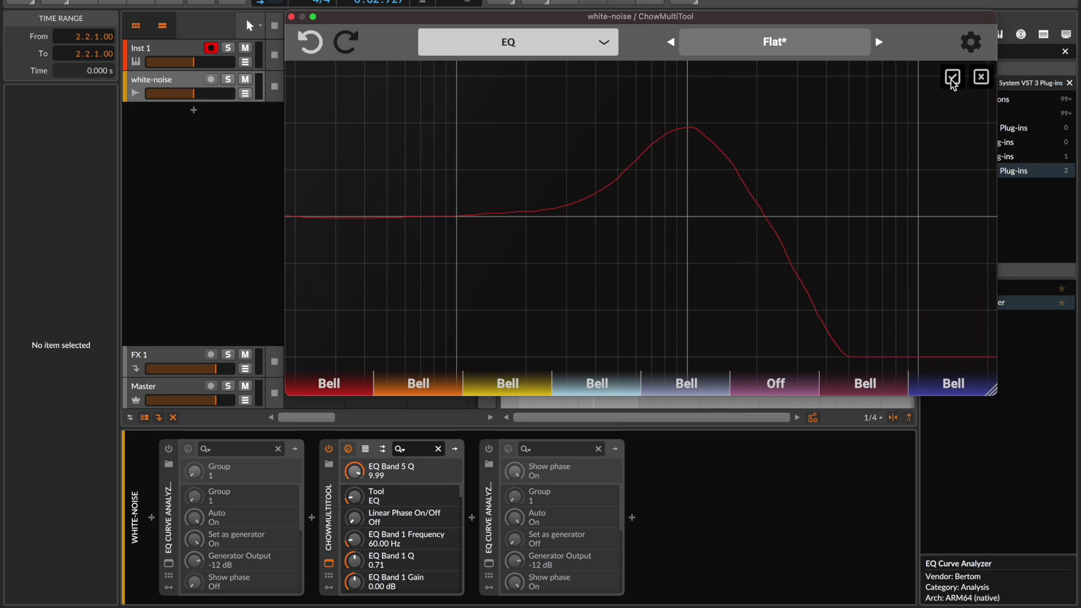
{"action": "left_click", "coordinate": [979, 77]}
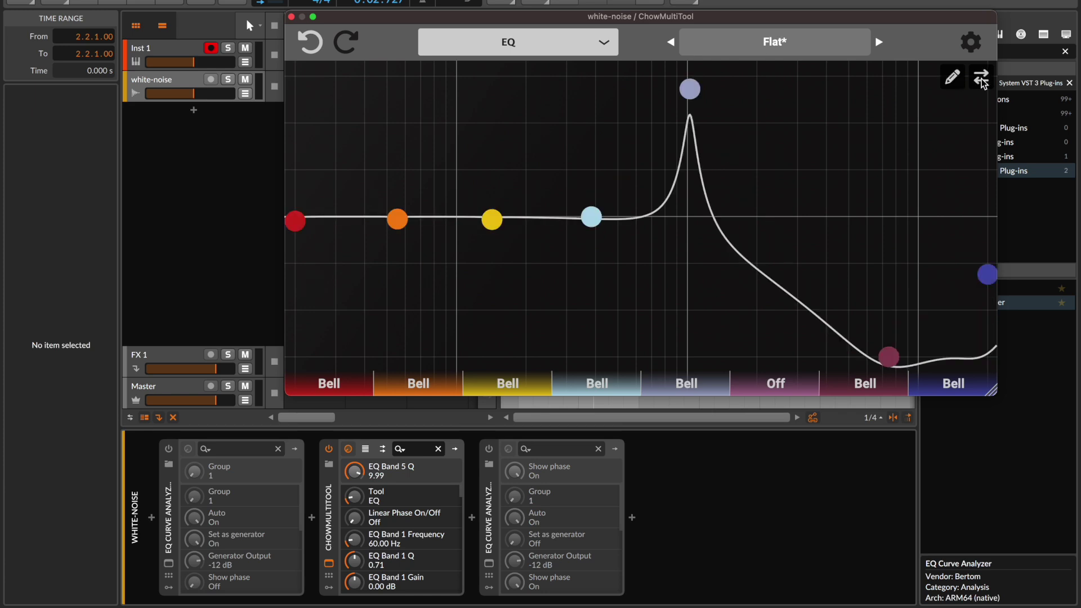
{"action": "left_click", "coordinate": [955, 79]}
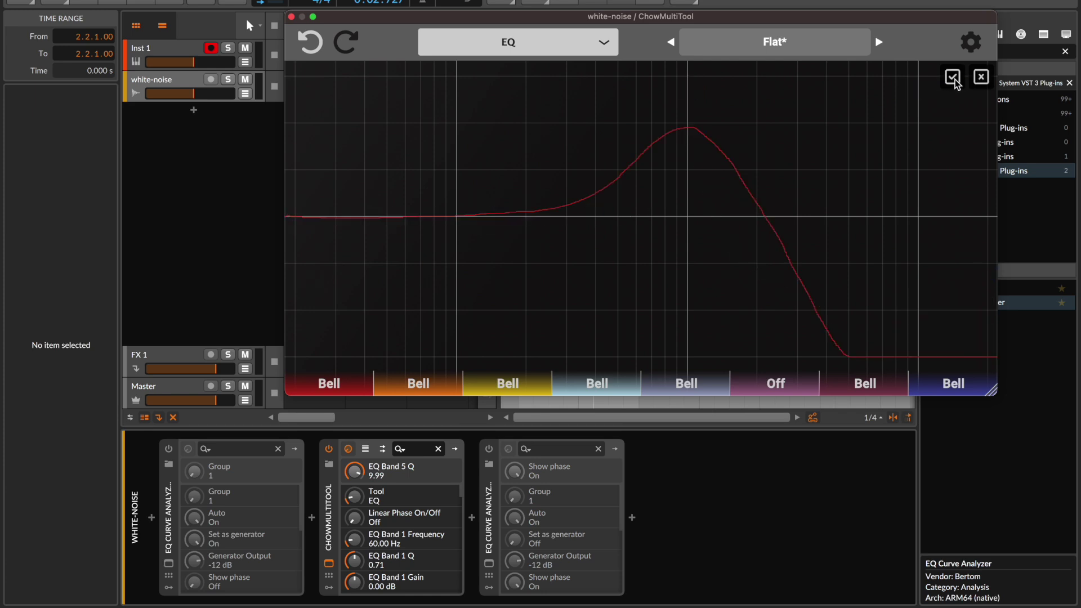
{"action": "left_click", "coordinate": [978, 79]}
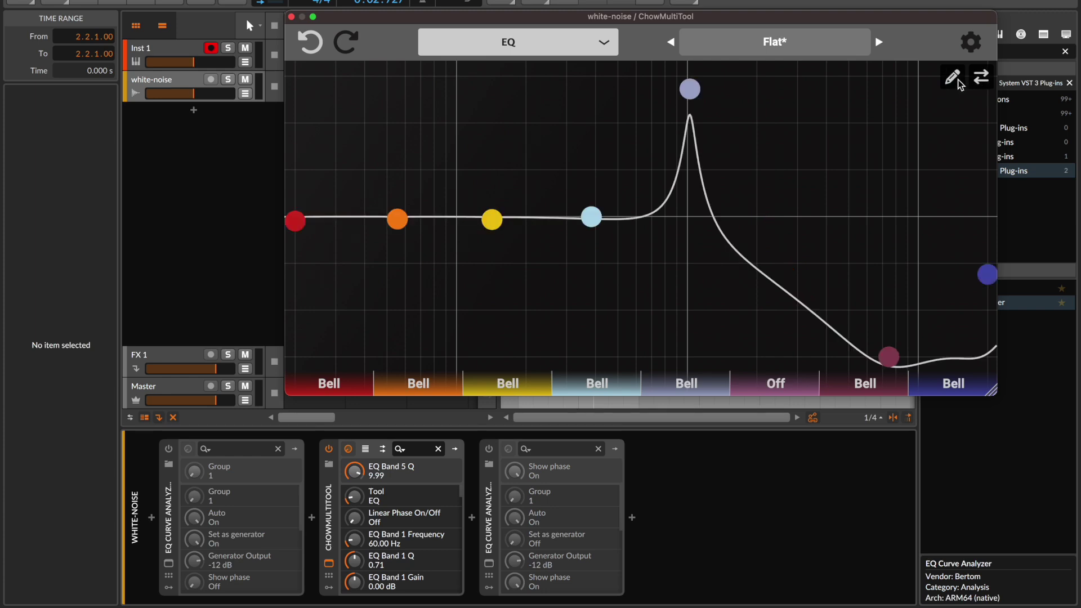
{"action": "left_click", "coordinate": [957, 80]}
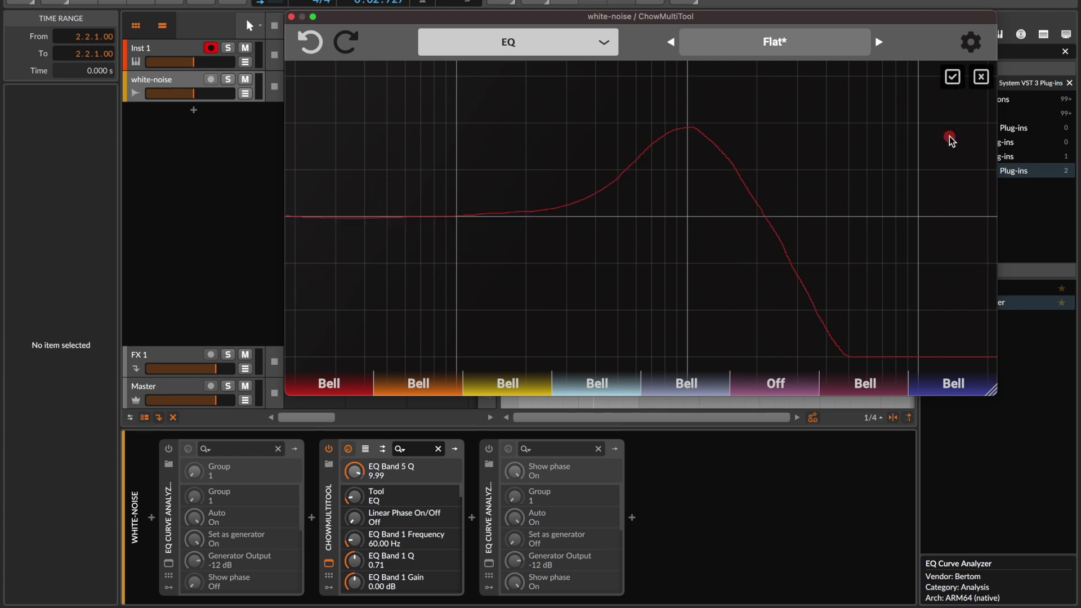
{"action": "left_click", "coordinate": [981, 79]}
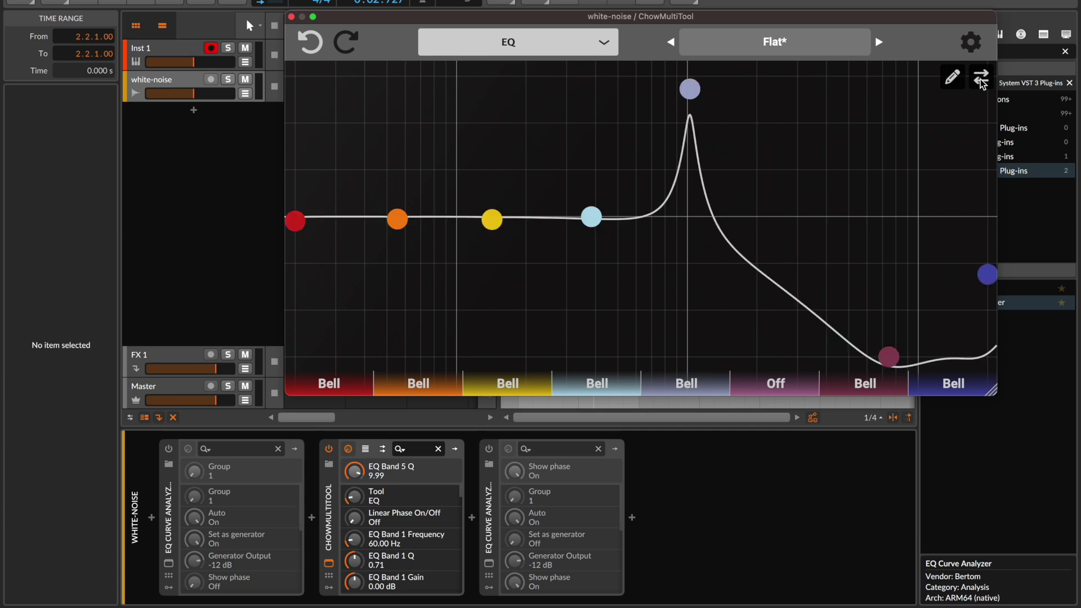
{"action": "left_click", "coordinate": [951, 77]}
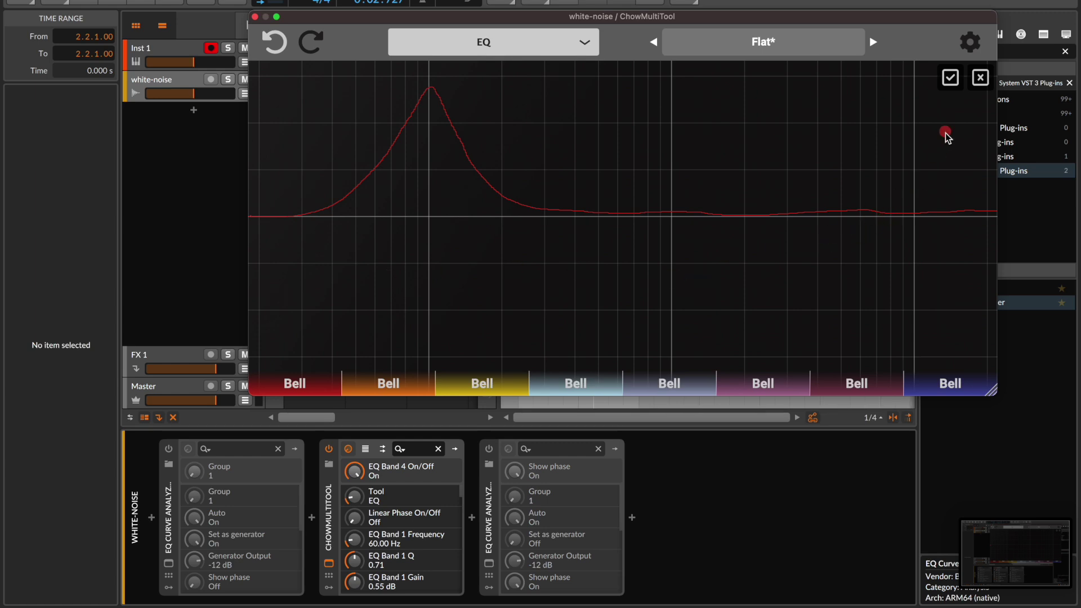
Step: Fit the eight EQ bands to the newly drawn low-frequency boost
{"action": "left_click", "coordinate": [951, 80]}
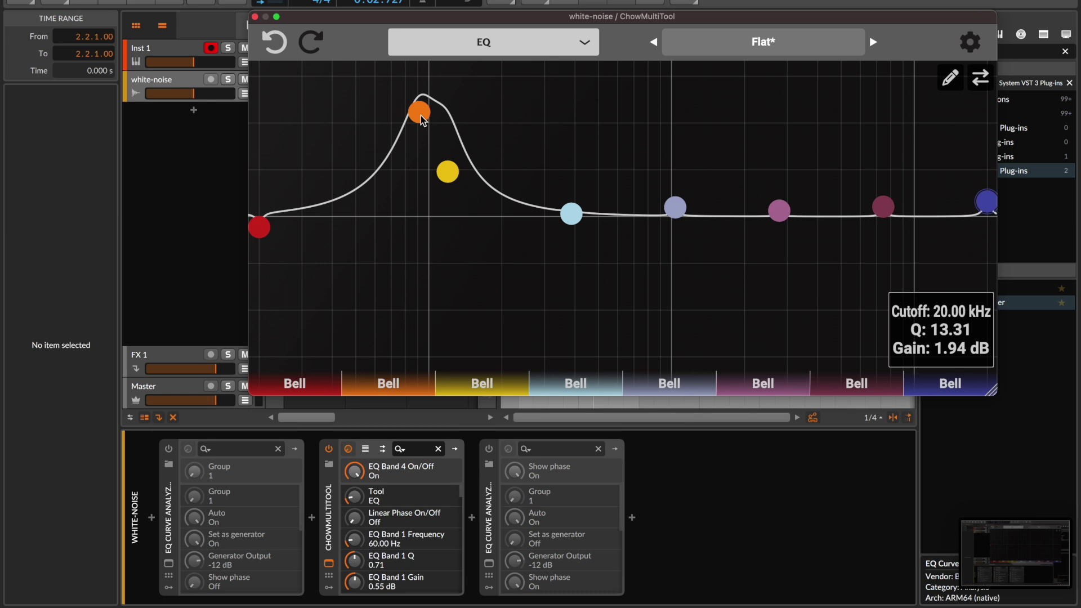
Step: Raise band 2 to about 15.7 dB near 98 Hz, lower band 3, and level band 1
{"action": "left_click_drag", "start_coordinate": [421, 116], "coordinate": [432, 106]}
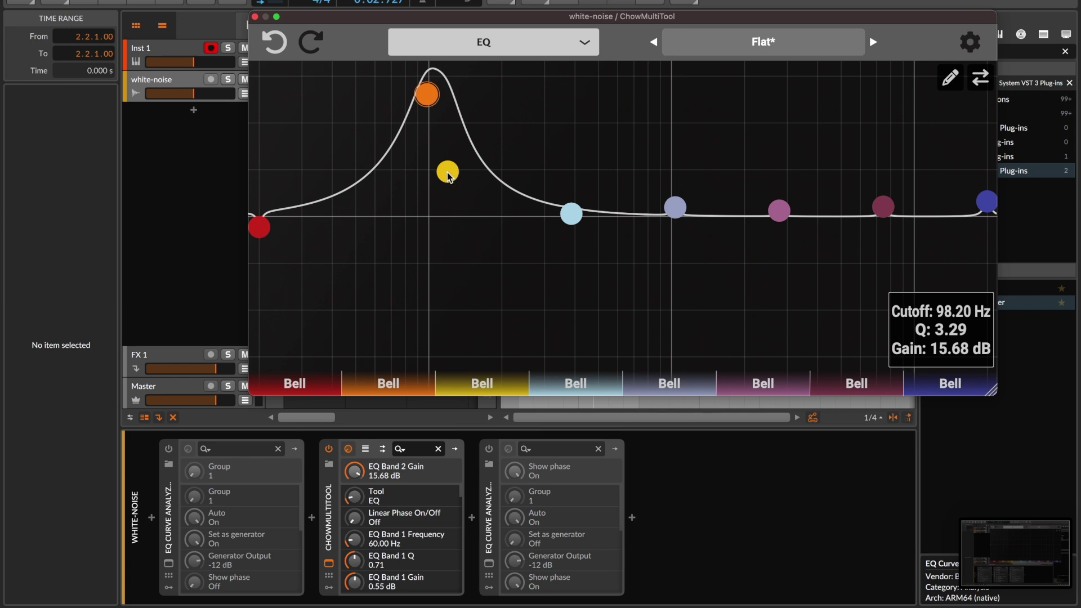
{"action": "left_click_drag", "start_coordinate": [451, 178], "coordinate": [435, 198]}
{"action": "left_click_drag", "start_coordinate": [261, 226], "coordinate": [260, 214]}
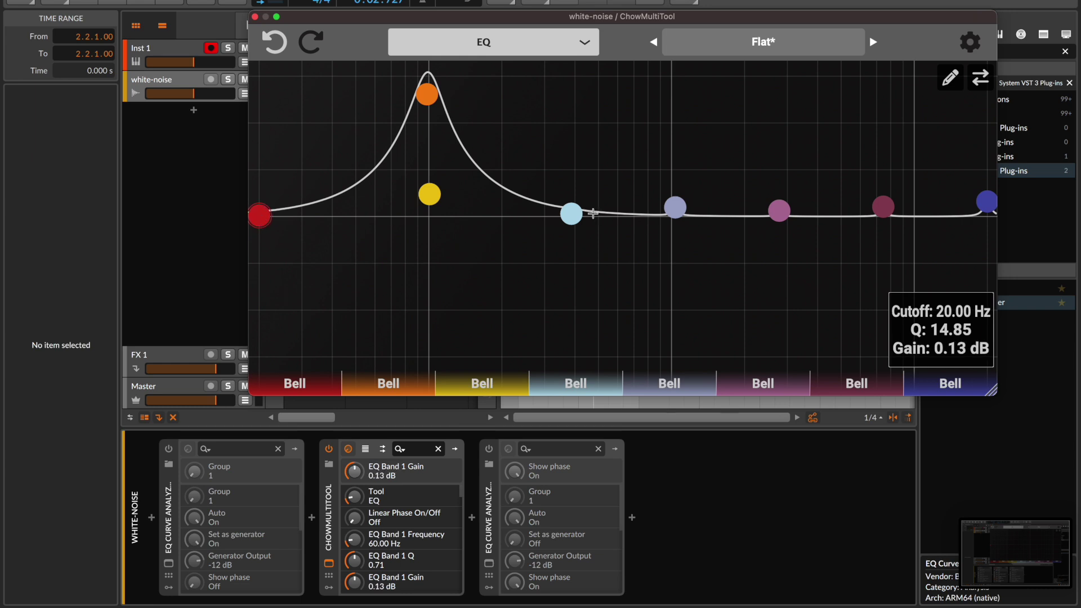
Step: Level bands 4, 5 and 8 near 0 dB and set band 7 to 7.83 kHz, +0.71 dB
{"action": "left_click_drag", "start_coordinate": [573, 216], "coordinate": [572, 210]}
{"action": "left_click", "coordinate": [675, 209]}
{"action": "left_click_drag", "start_coordinate": [675, 212], "coordinate": [678, 217]}
{"action": "left_click_drag", "start_coordinate": [986, 202], "coordinate": [989, 216]}
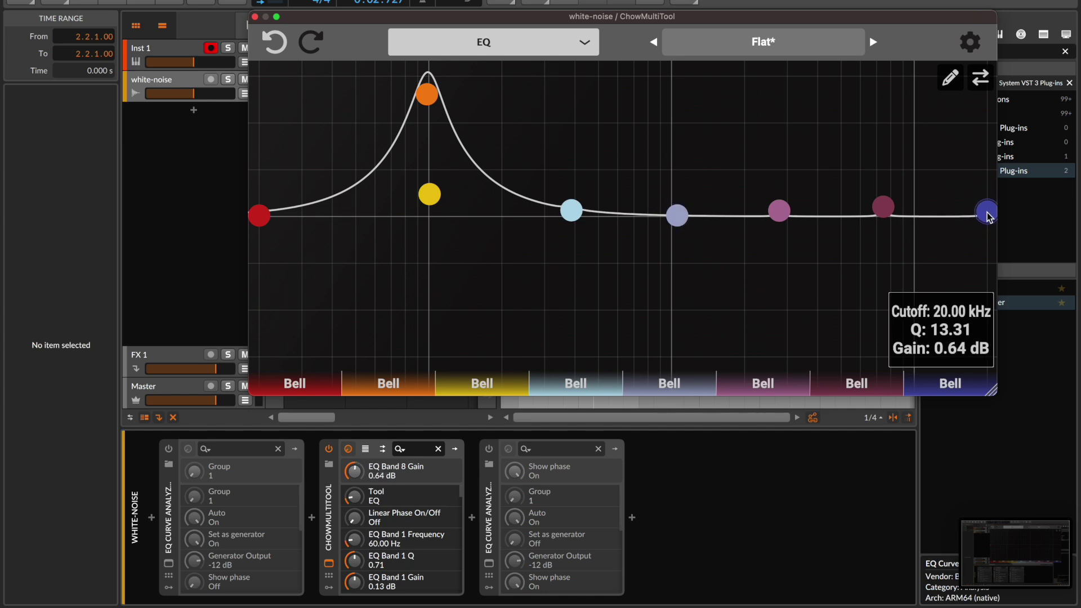
{"action": "left_click_drag", "start_coordinate": [881, 207], "coordinate": [883, 216]}
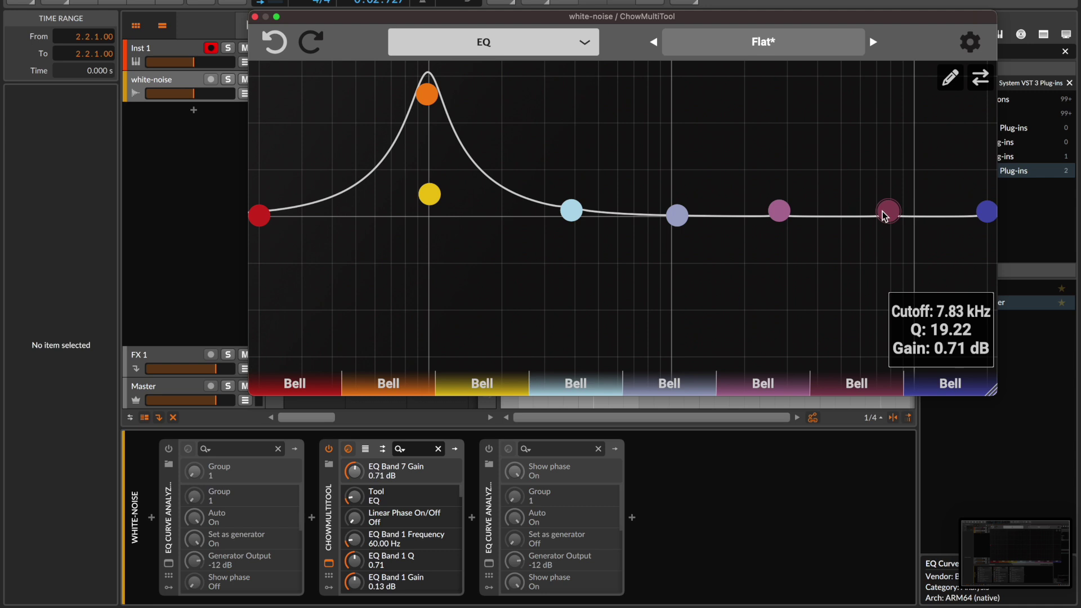
{"action": "left_click", "coordinate": [950, 81]}
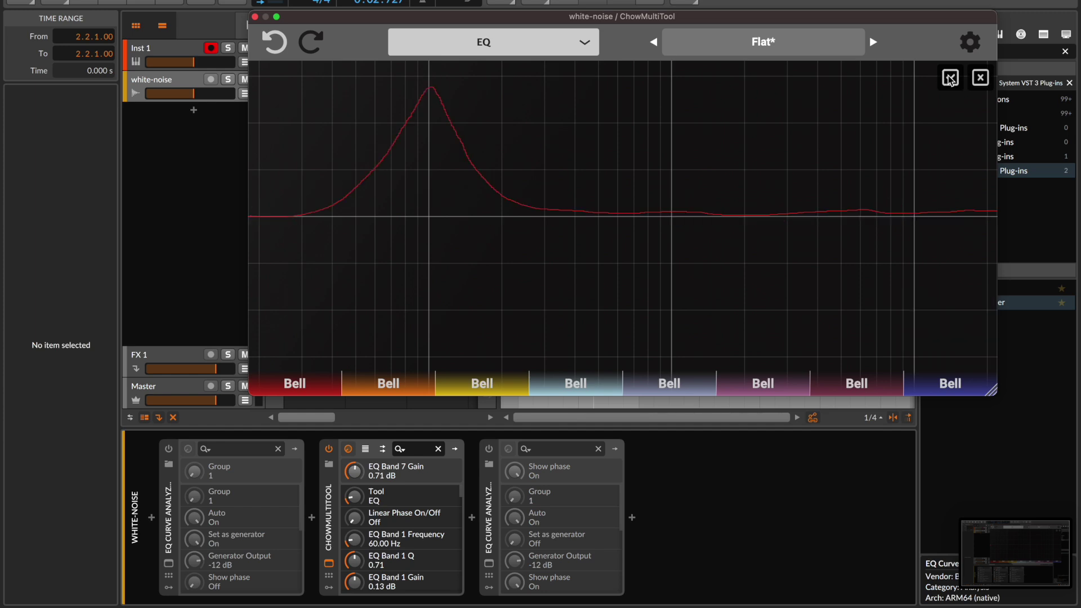
{"action": "left_click", "coordinate": [980, 79]}
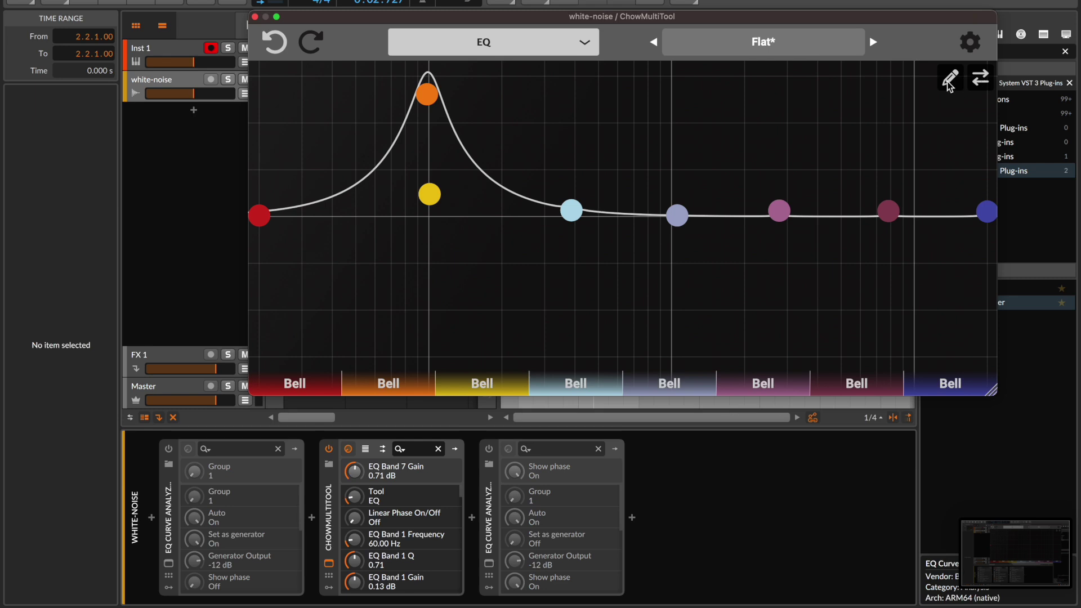
{"action": "left_click", "coordinate": [950, 81]}
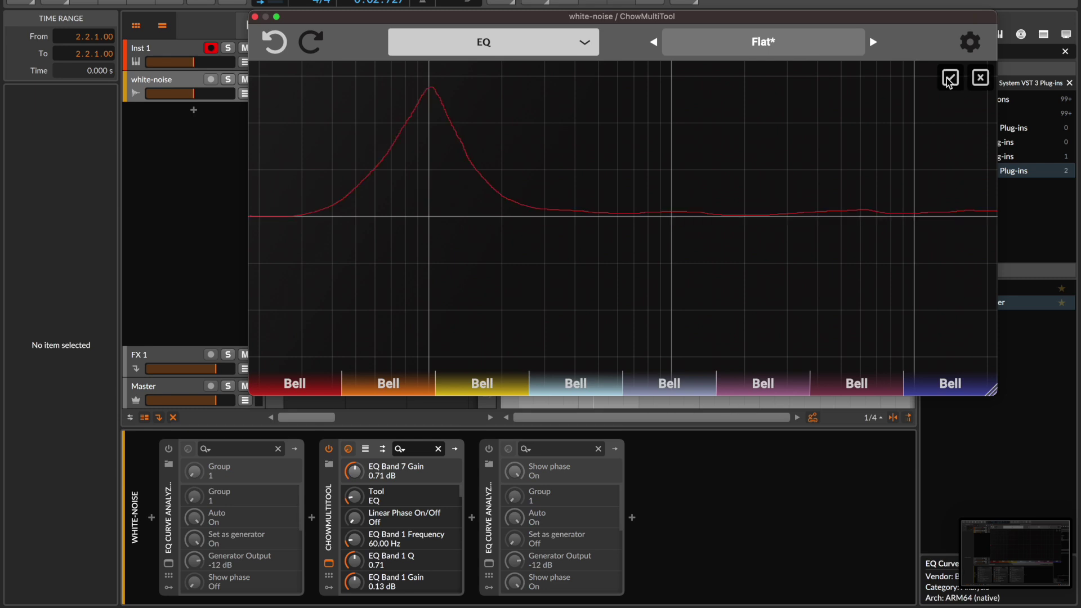
{"action": "left_click", "coordinate": [980, 79]}
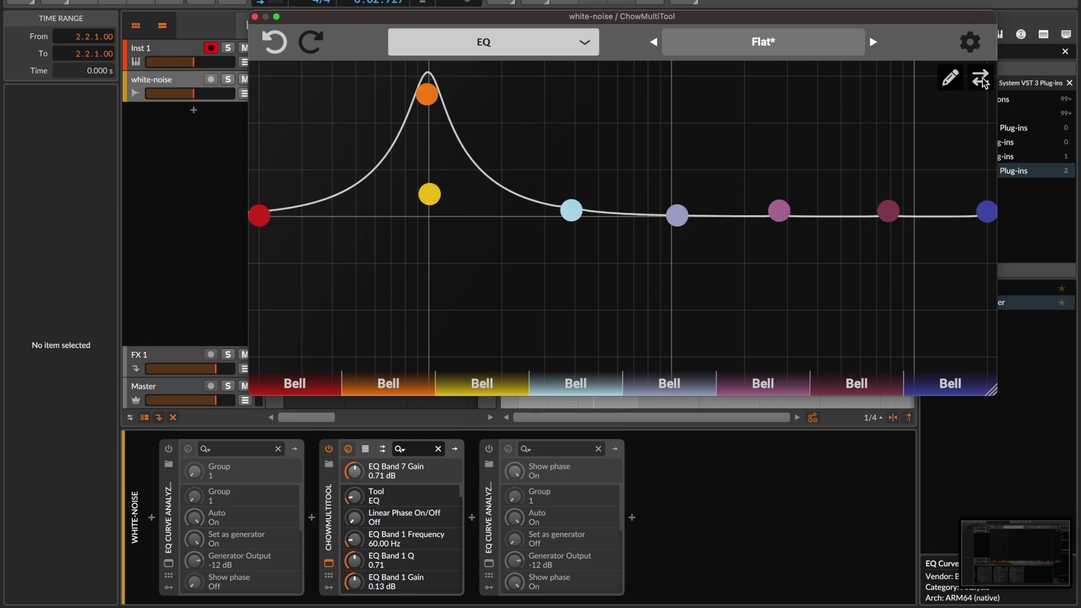
{"action": "left_click", "coordinate": [950, 81]}
{"action": "left_click", "coordinate": [951, 81]}
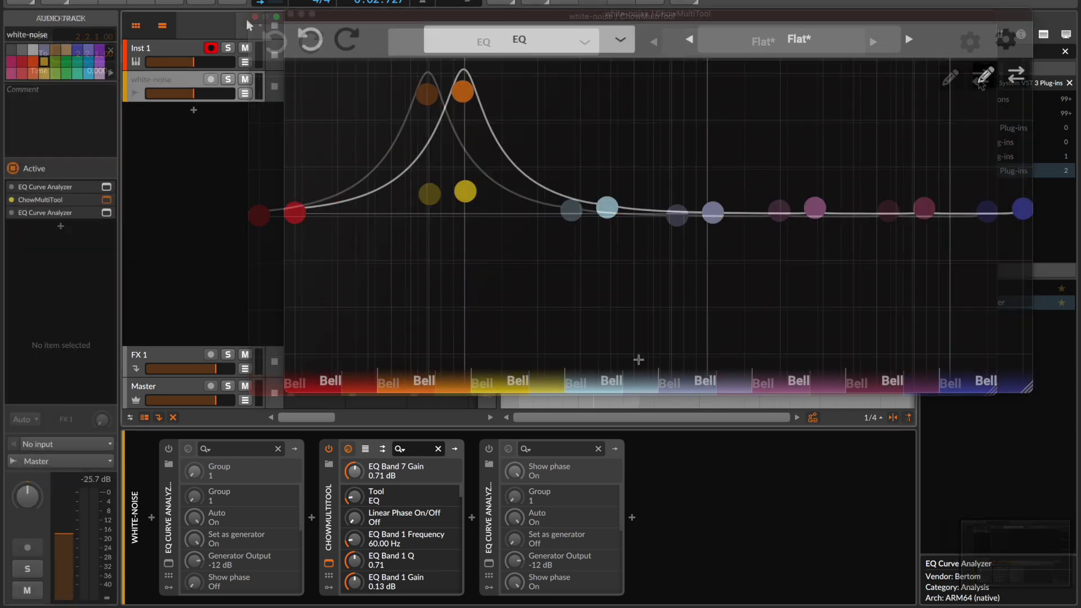